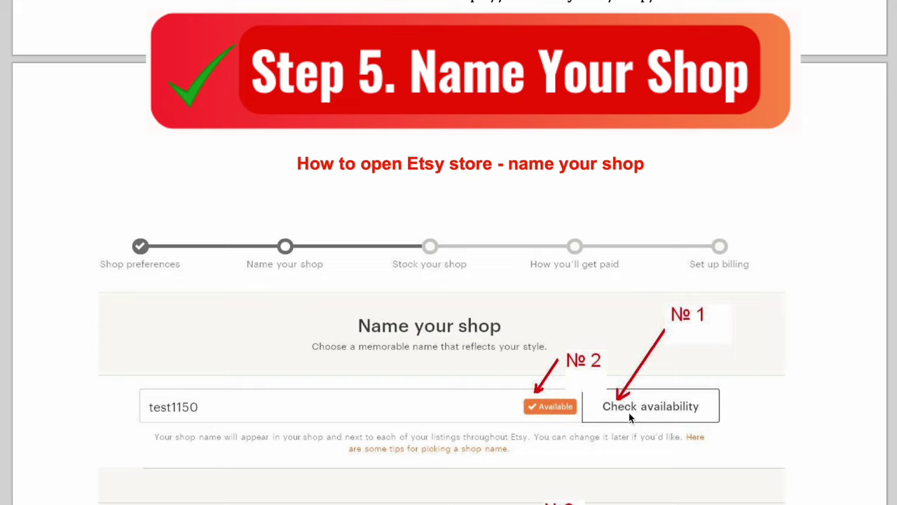
scroll(568, 416, down, 1)
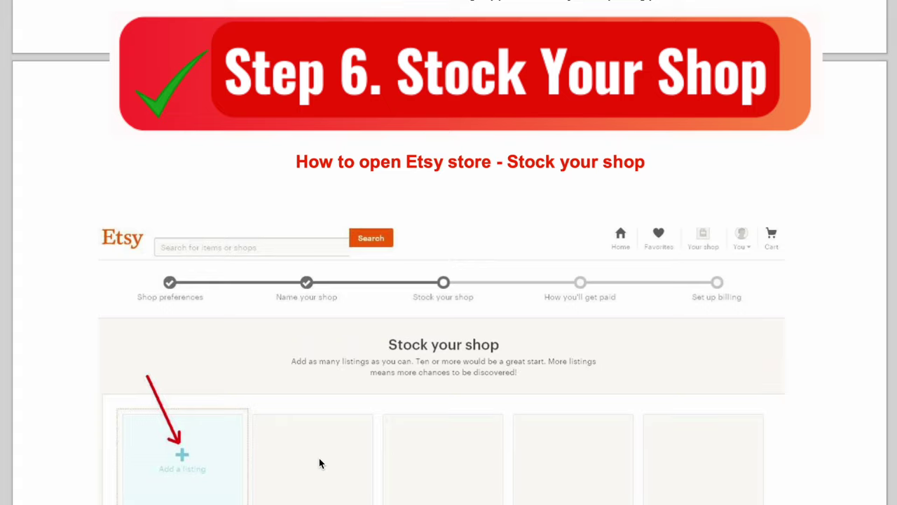
scroll(319, 462, down, 2)
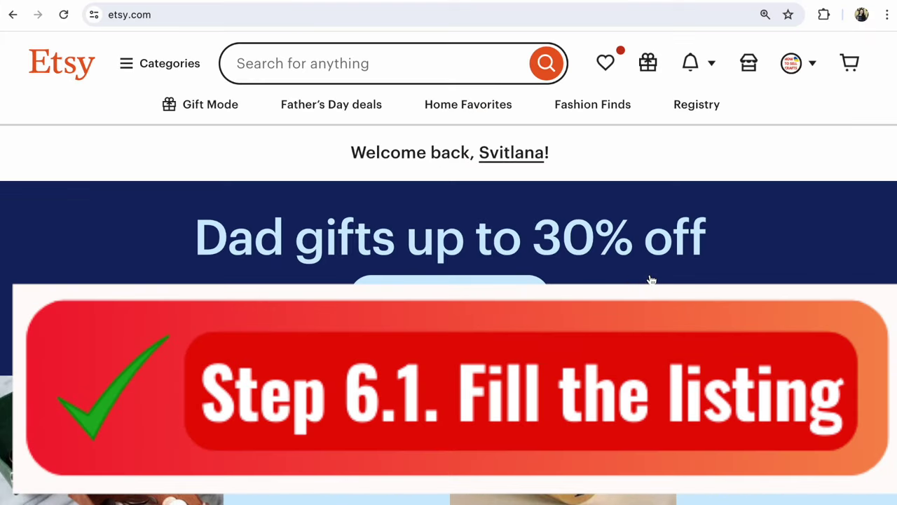
Step: Start a new listing from the Listings page of the Etsy Shop Manager
click(750, 70)
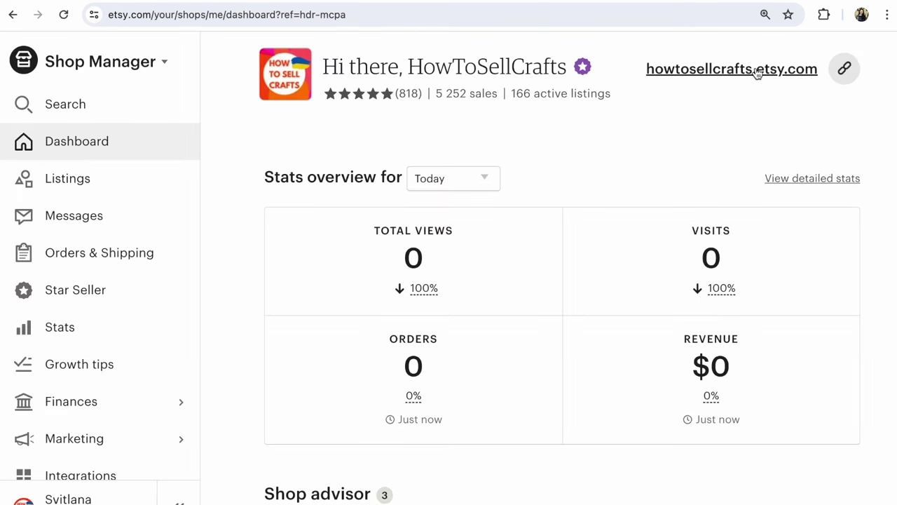
click(57, 180)
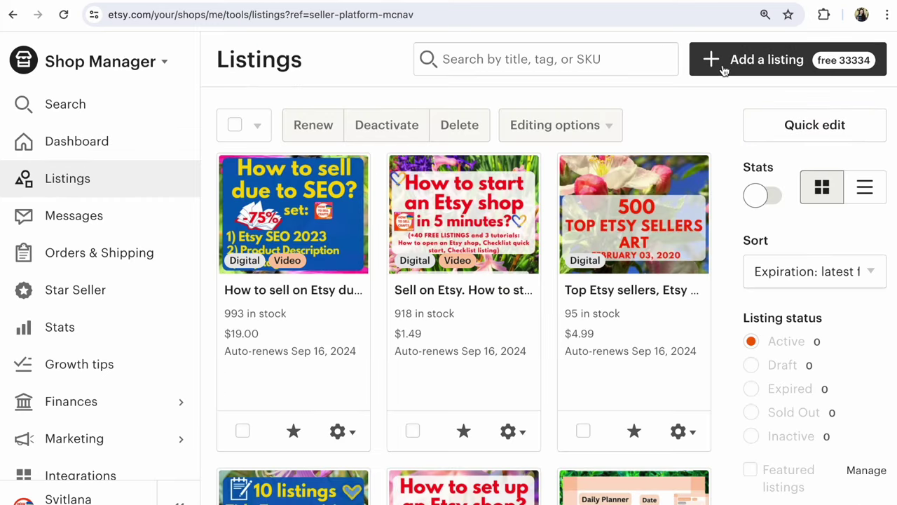
click(721, 73)
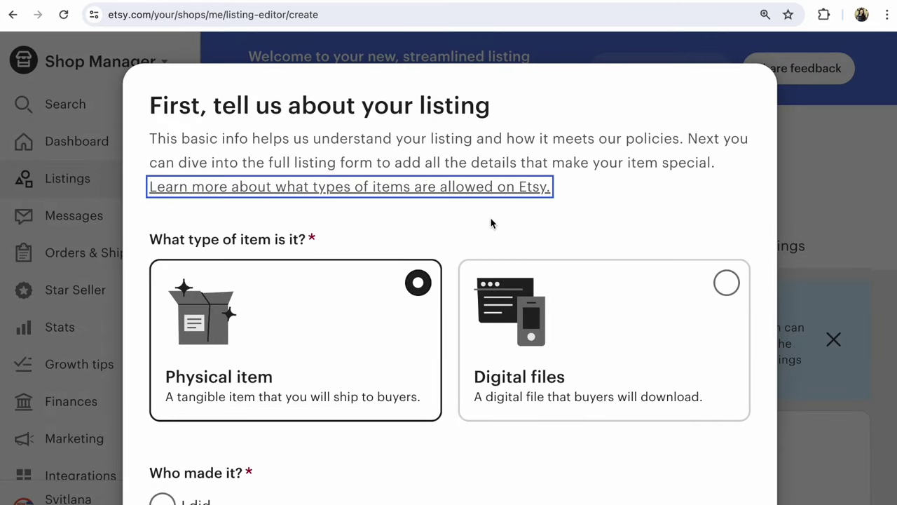
Step: Describe the physical item as made by "I did" and as "A finished product"
scroll(491, 223, down, 3)
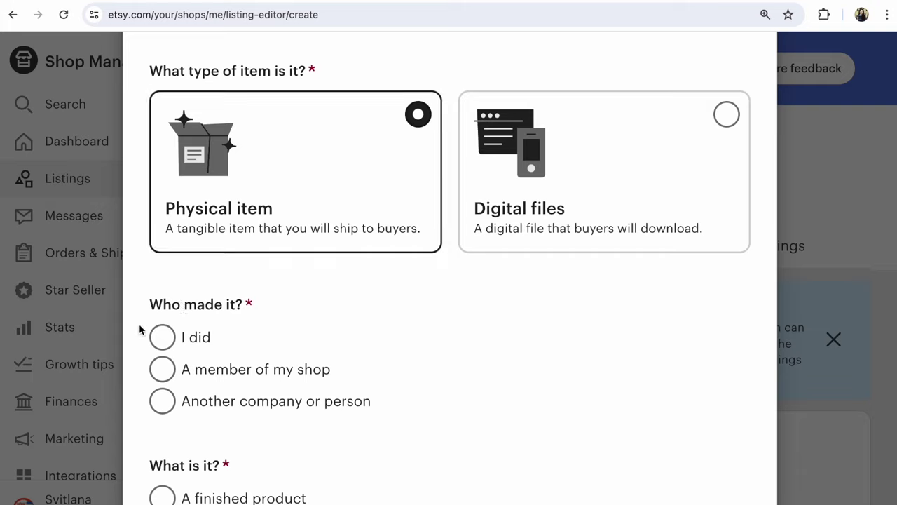
click(166, 338)
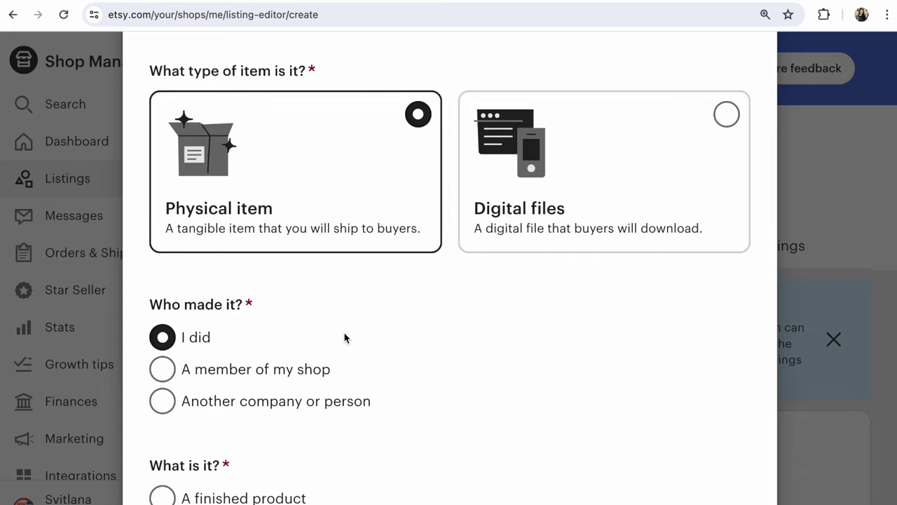
scroll(344, 337, down, 2)
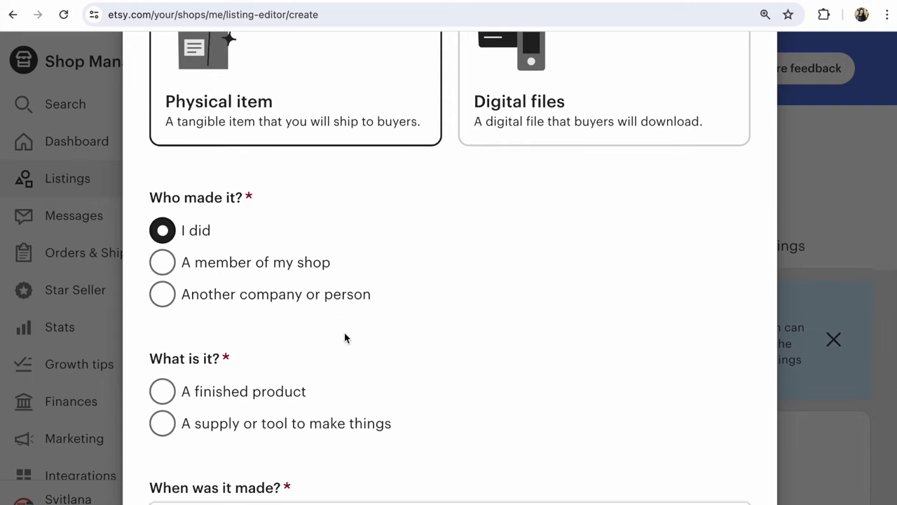
scroll(344, 338, down, 2)
click(168, 304)
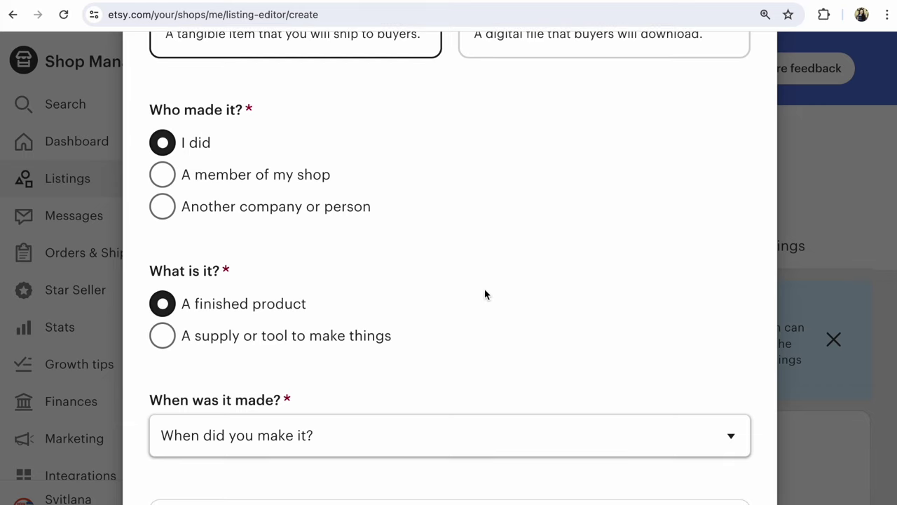
Step: Set when the item was made to 2020 - 2024 and continue to the full listing form
scroll(247, 345, down, 5)
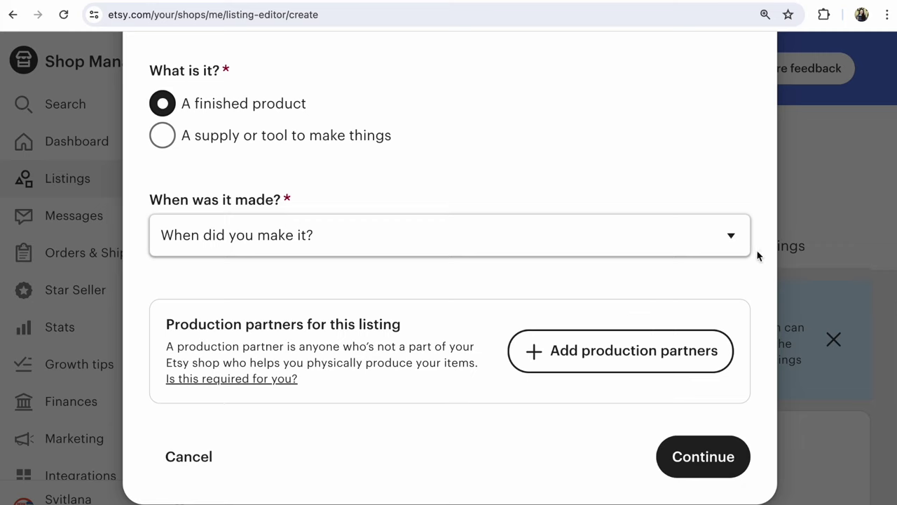
click(738, 245)
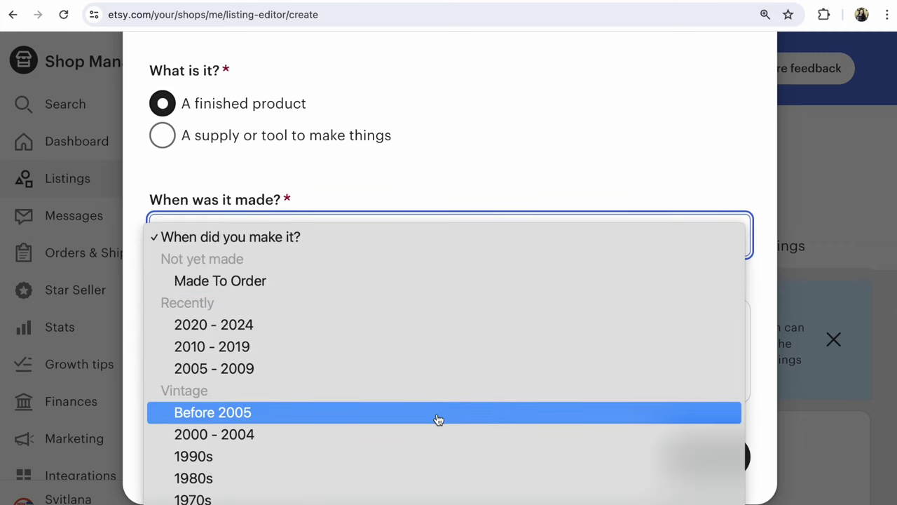
scroll(438, 419, down, 5)
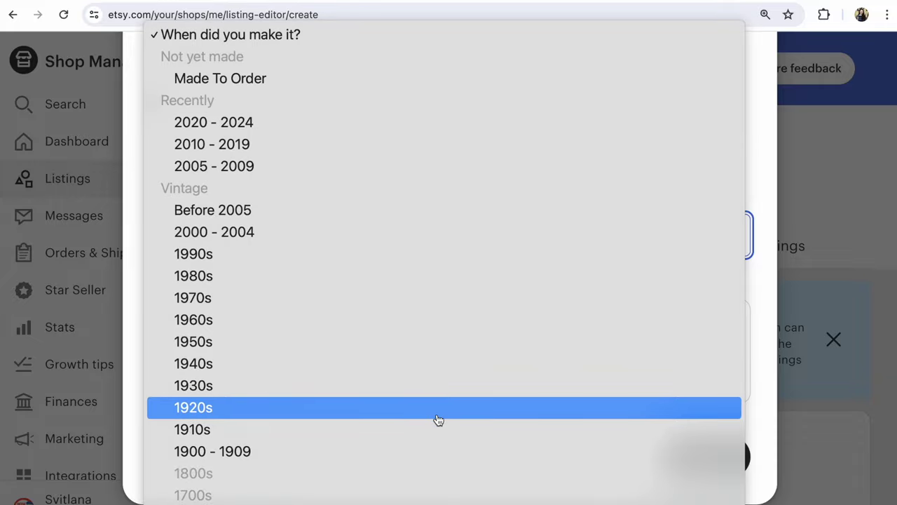
click(298, 125)
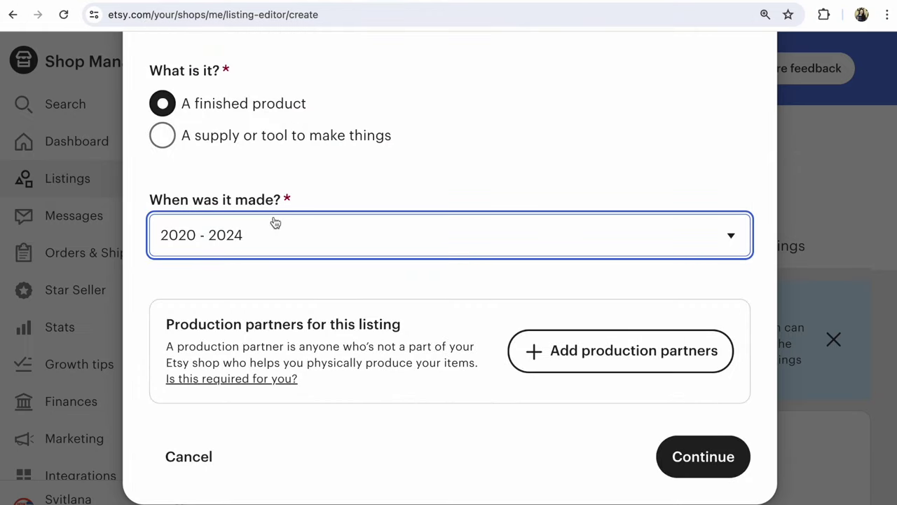
click(725, 471)
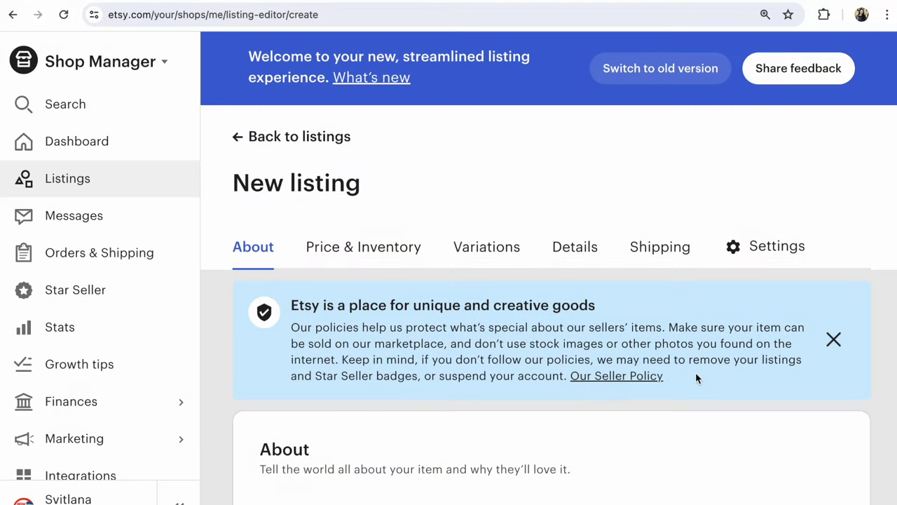
Step: Examine the new listing's title, photos and video, and description fields
scroll(696, 377, down, 4)
click(286, 317)
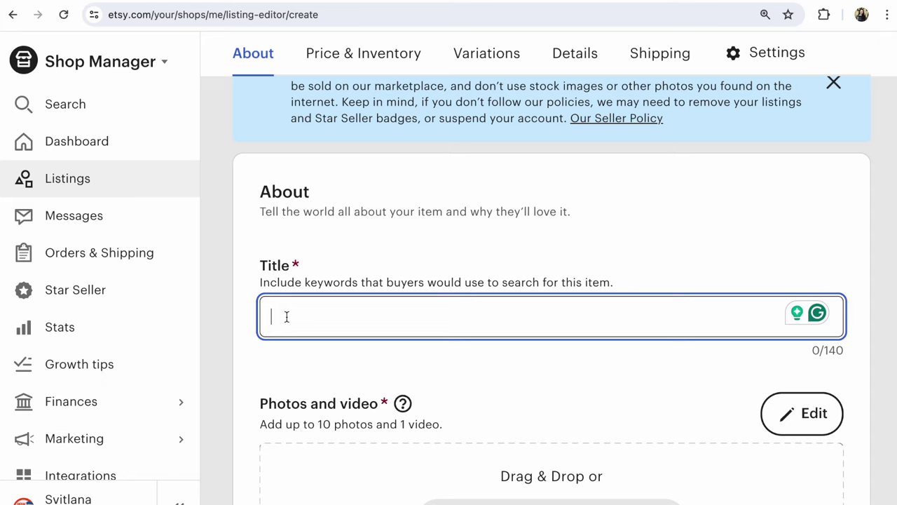
scroll(287, 317, down, 3)
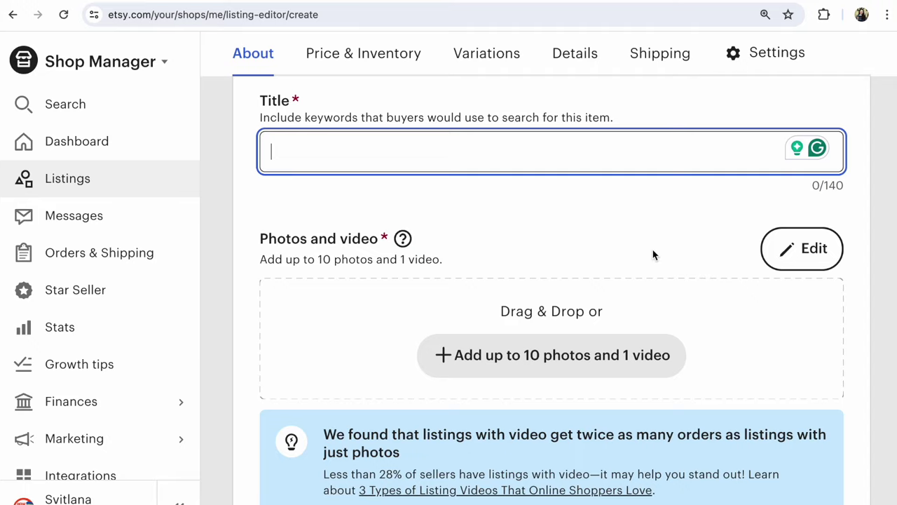
scroll(653, 249, down, 10)
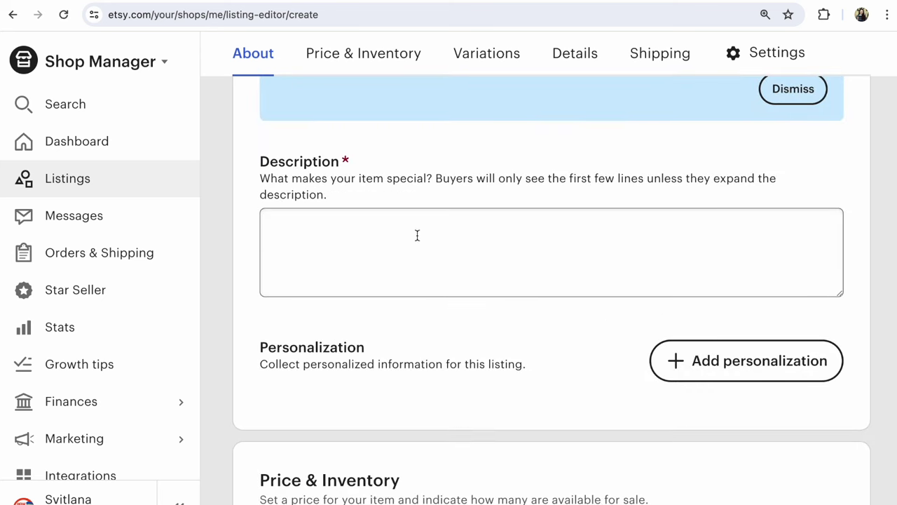
click(417, 236)
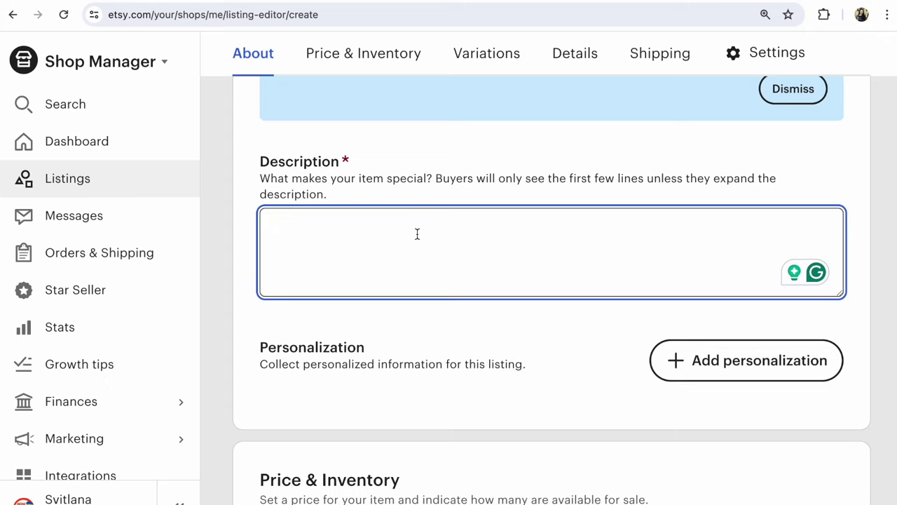
Step: Set the listing's price to $101
scroll(417, 234, down, 5)
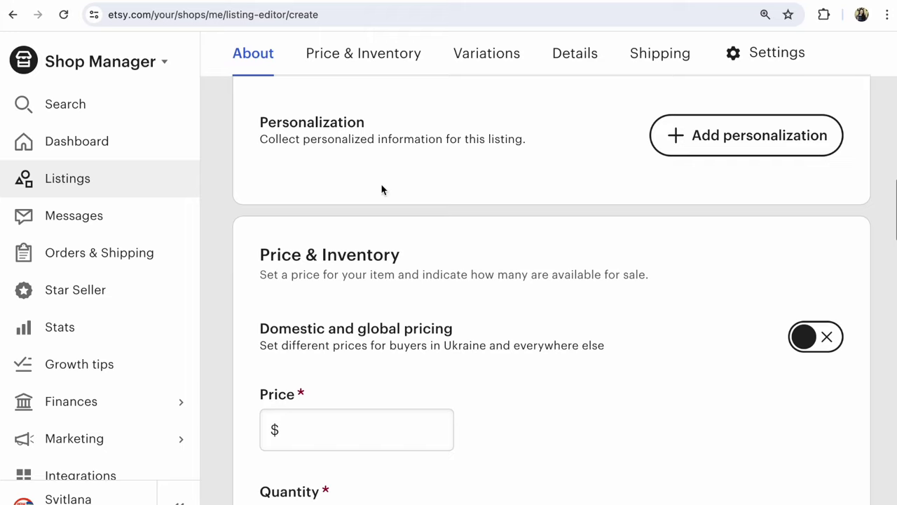
scroll(405, 256, down, 3)
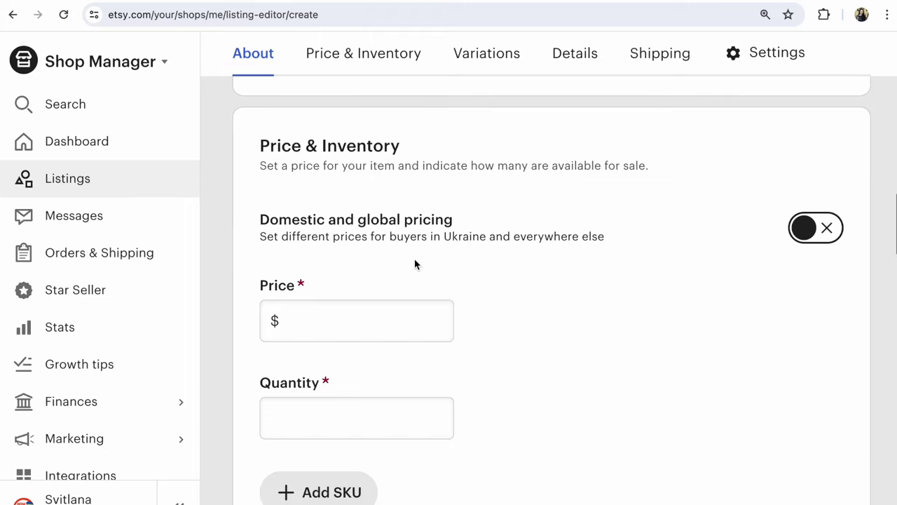
click(321, 313)
text(101)
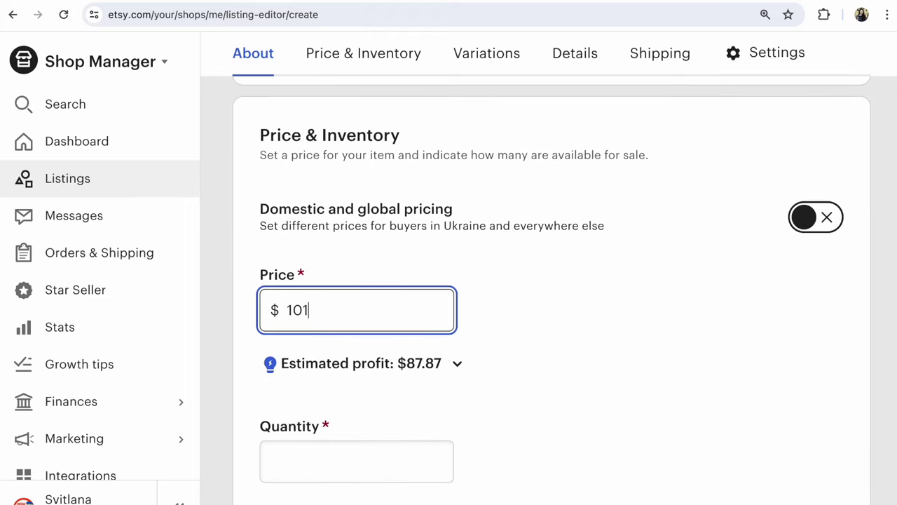
Step: Try quantities of 10 and 5 for the listing, settling on a quantity of 1
click(298, 452)
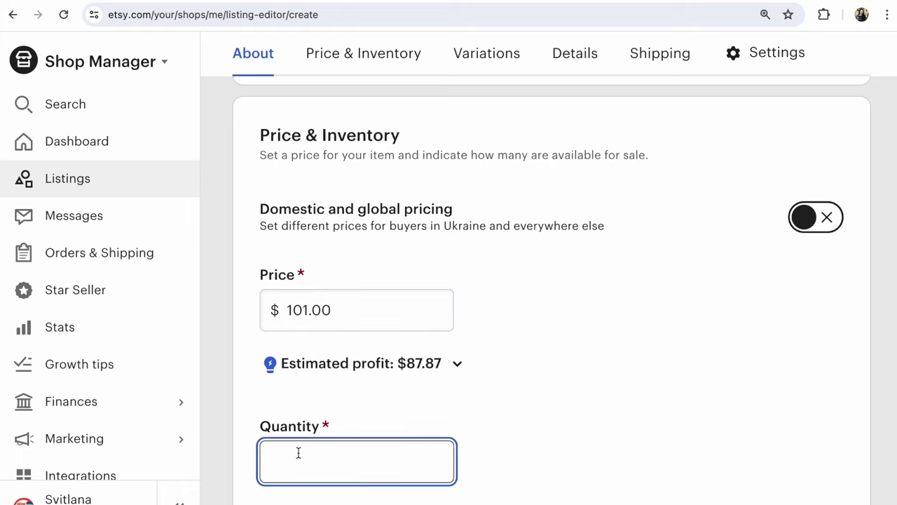
text(1)
key(BackSpace)
text(10)
scroll(551, 281, down, 2)
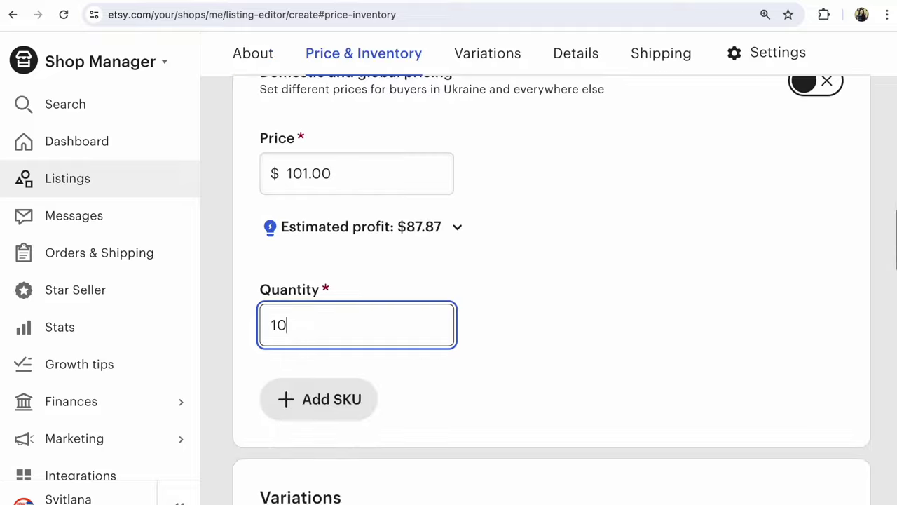
key(BackSpace)
key(BackSpace)
text(5)
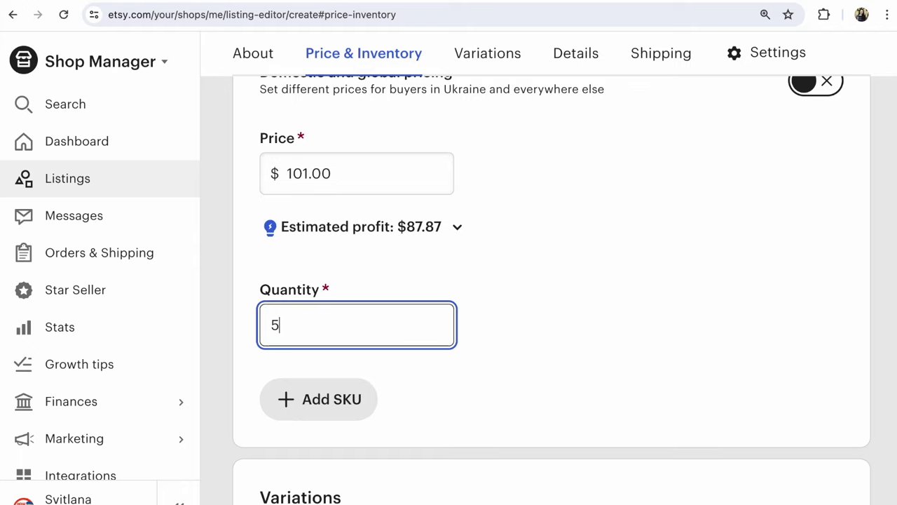
key(BackSpace)
text(1)
Step: Search the categories for "summer dress" and assign the listing to Dresses under Women's Clothing
scroll(551, 288, down, 6)
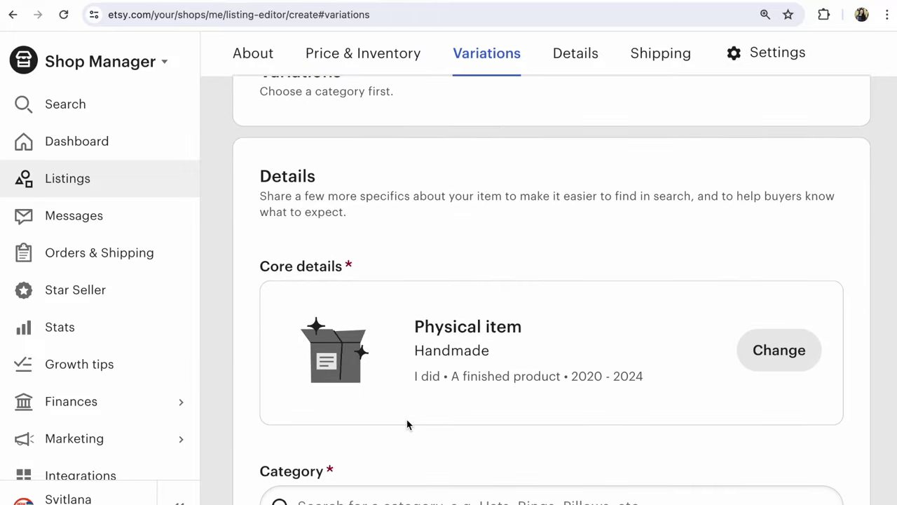
scroll(407, 424, down, 3)
click(310, 334)
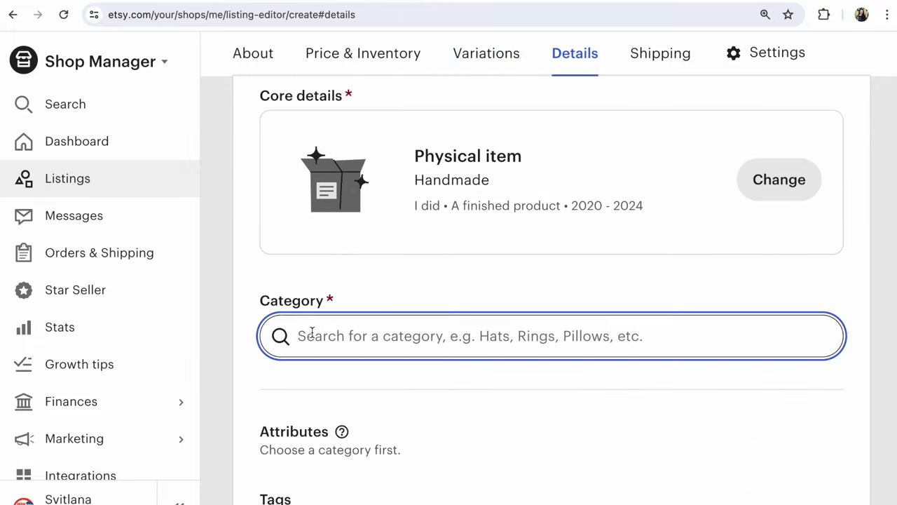
text(s)
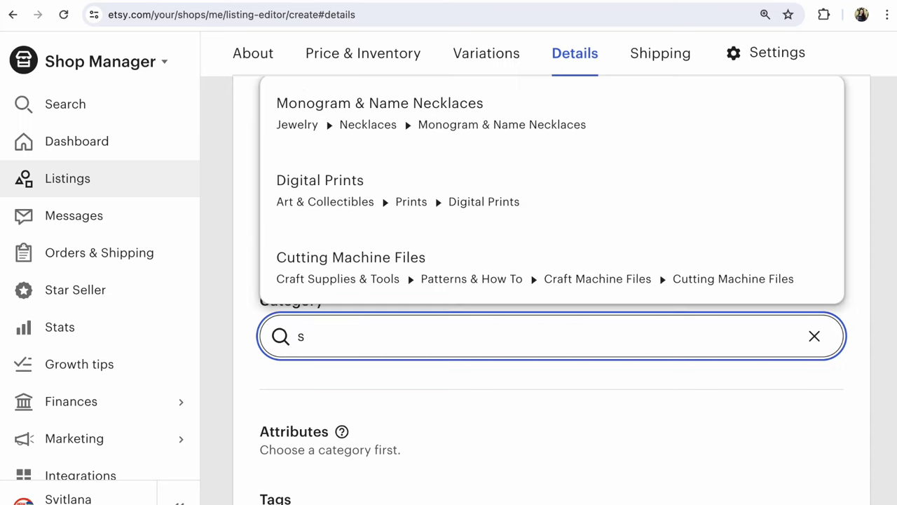
text(umme)
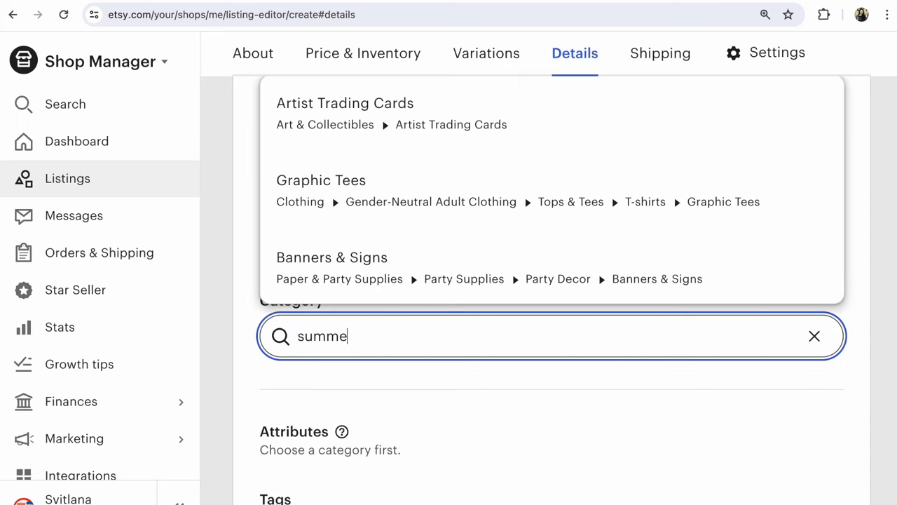
text(r dress)
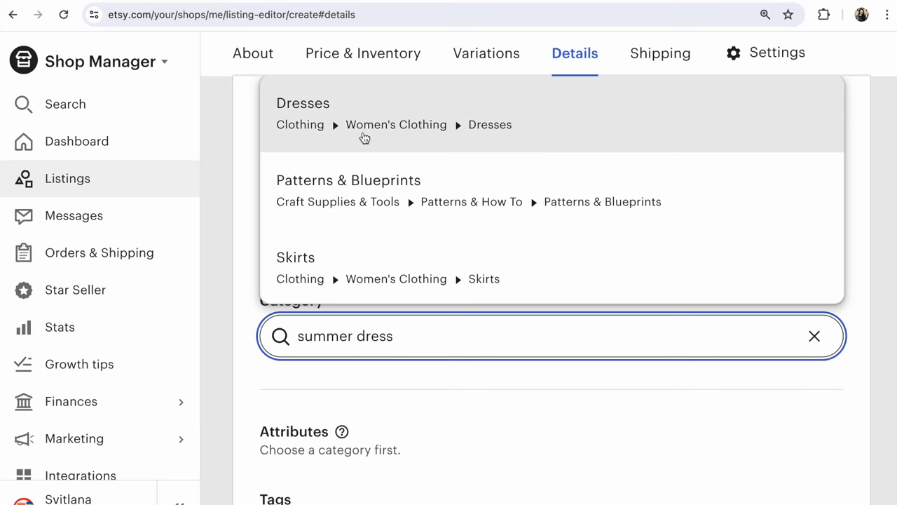
click(414, 134)
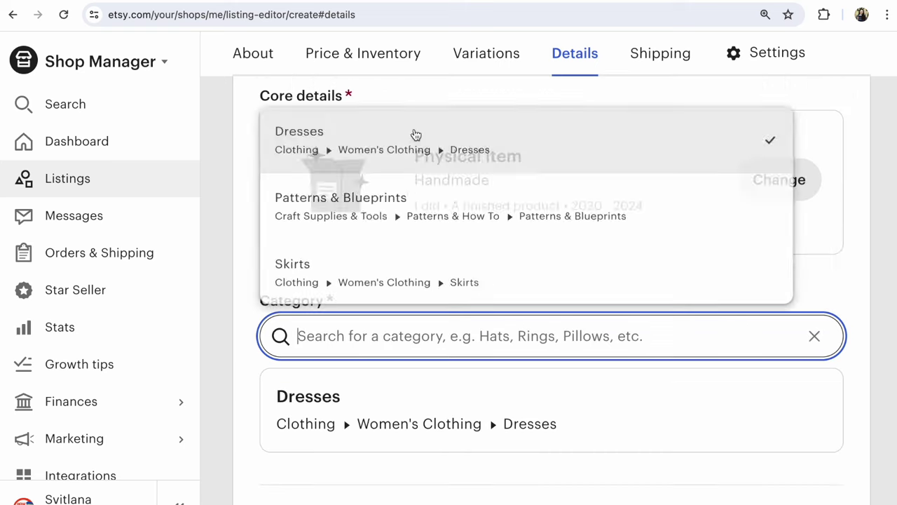
Step: Examine the dress attributes, the tags and materials fields, and the shipping section of the listing
scroll(517, 313, down, 5)
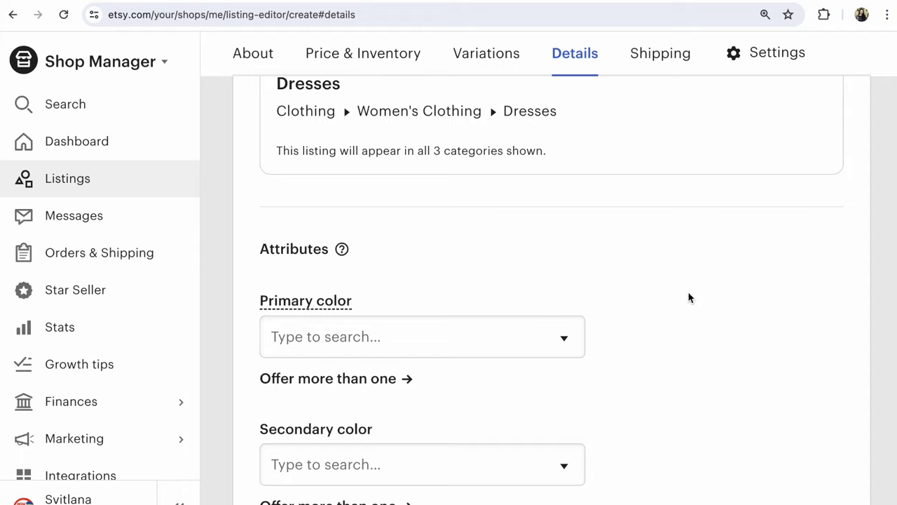
scroll(688, 293, down, 1)
scroll(689, 292, down, 10)
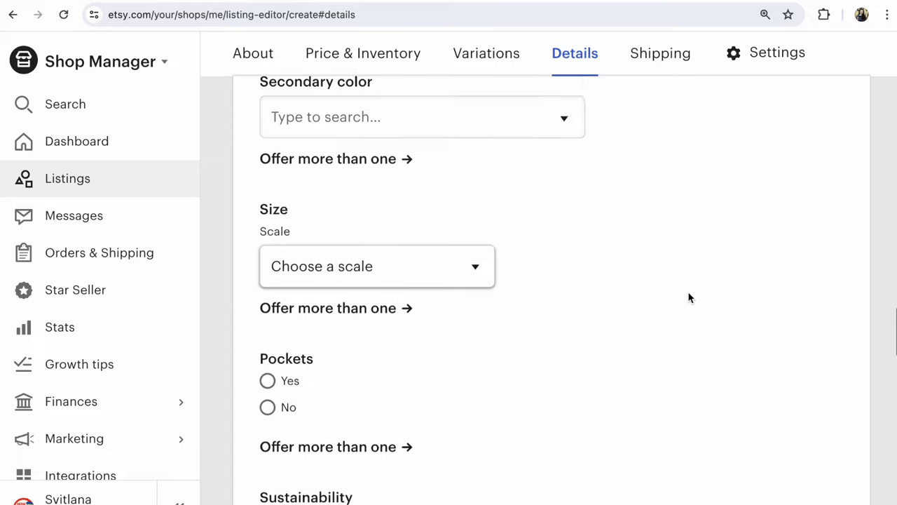
scroll(688, 296, down, 1)
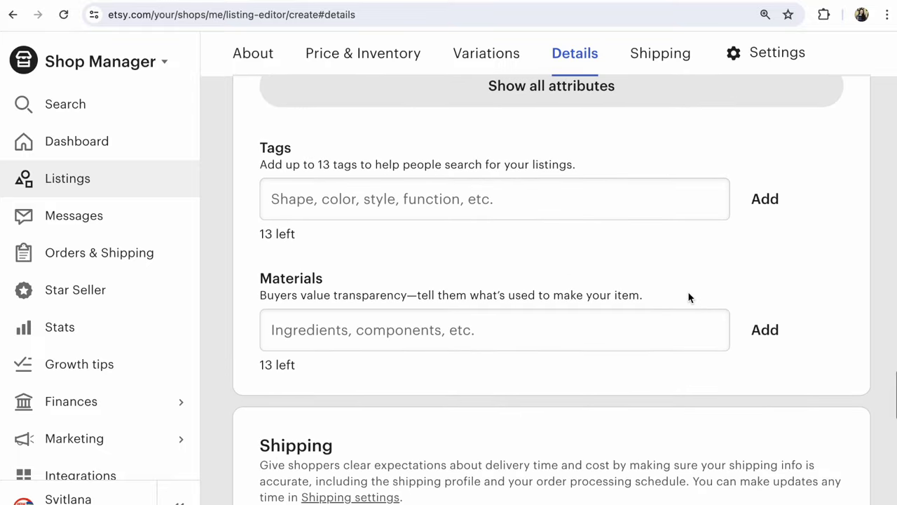
click(296, 200)
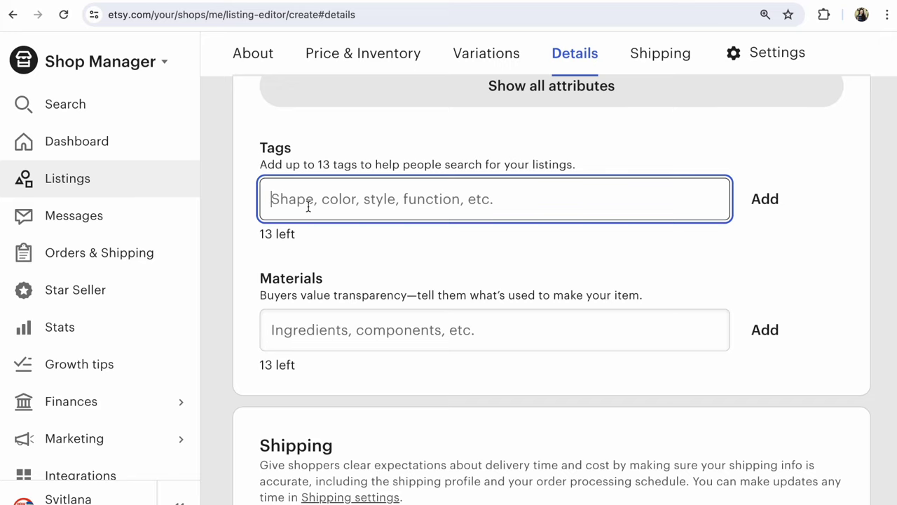
scroll(378, 276, down, 7)
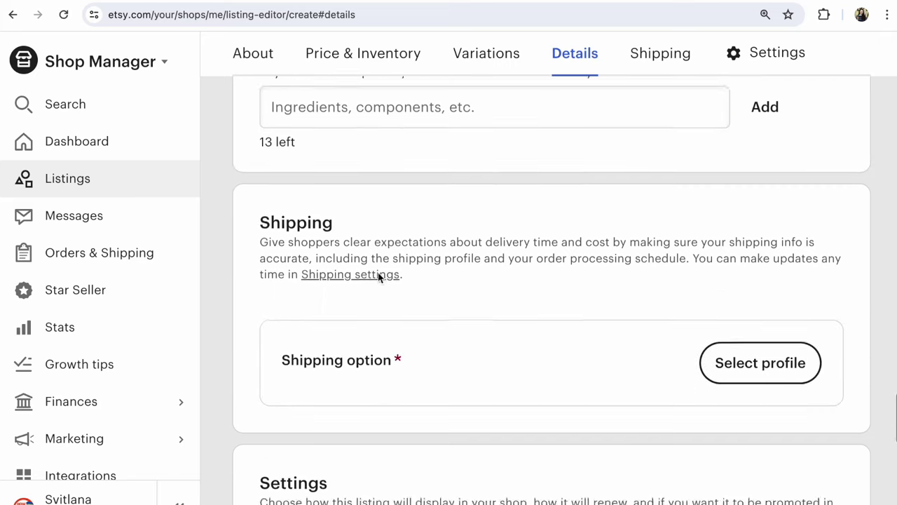
Step: Set the listing's renewal option to Manual
scroll(379, 278, down, 7)
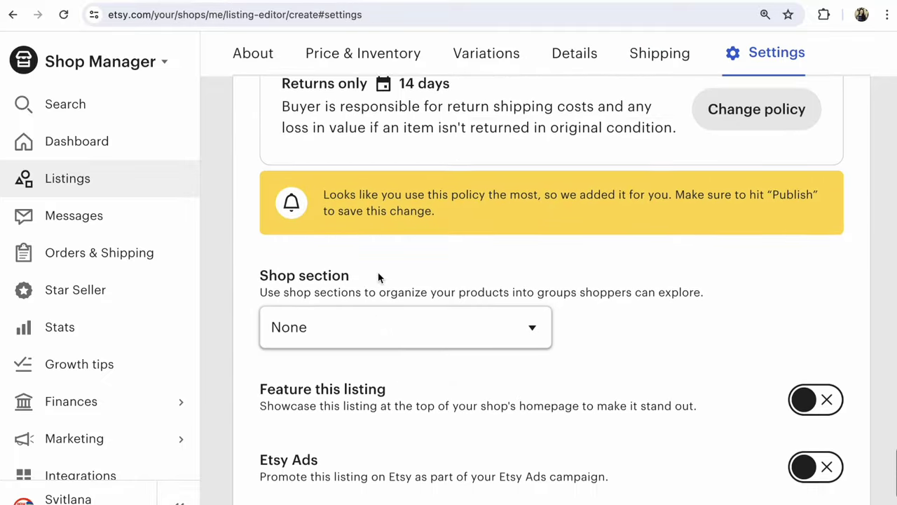
scroll(379, 278, down, 1)
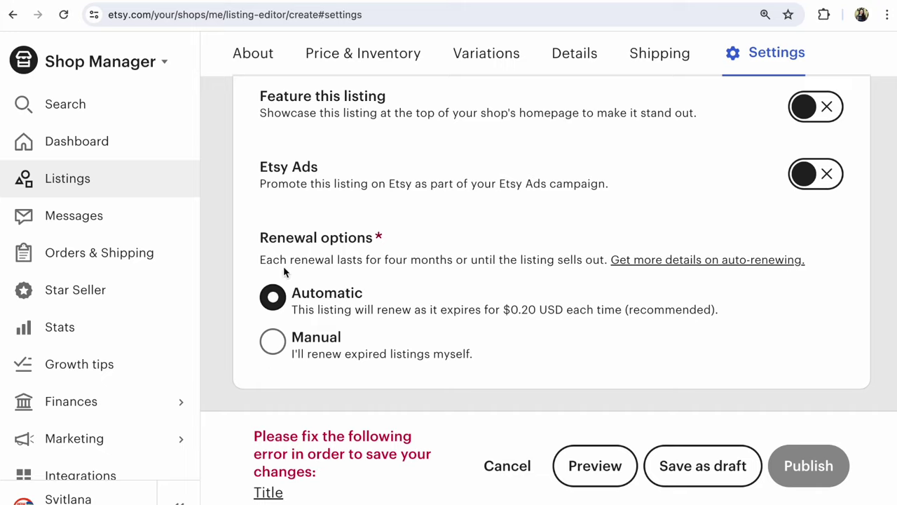
click(276, 342)
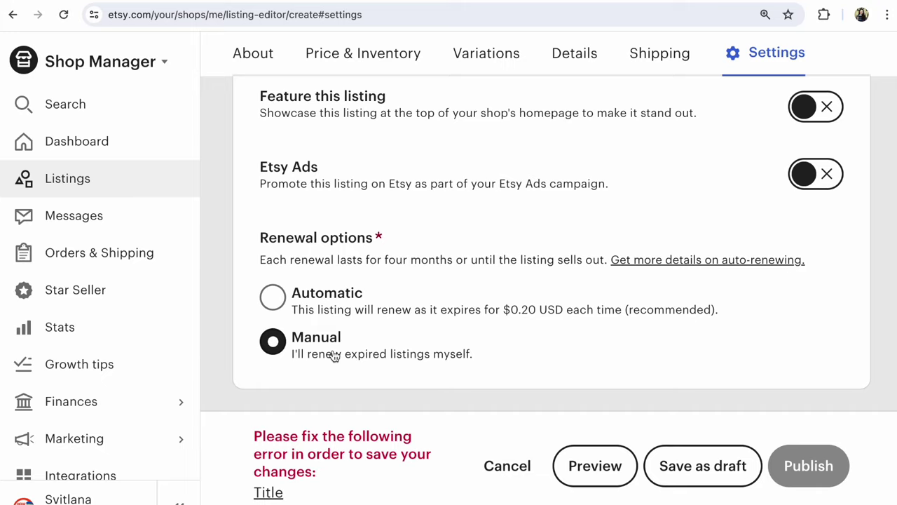
Step: Switch to the Etsy shop guide document and read the "How you'll get paid" section on Etsy Payments, bank details, identity documents and VAT
scroll(334, 356, down, 2)
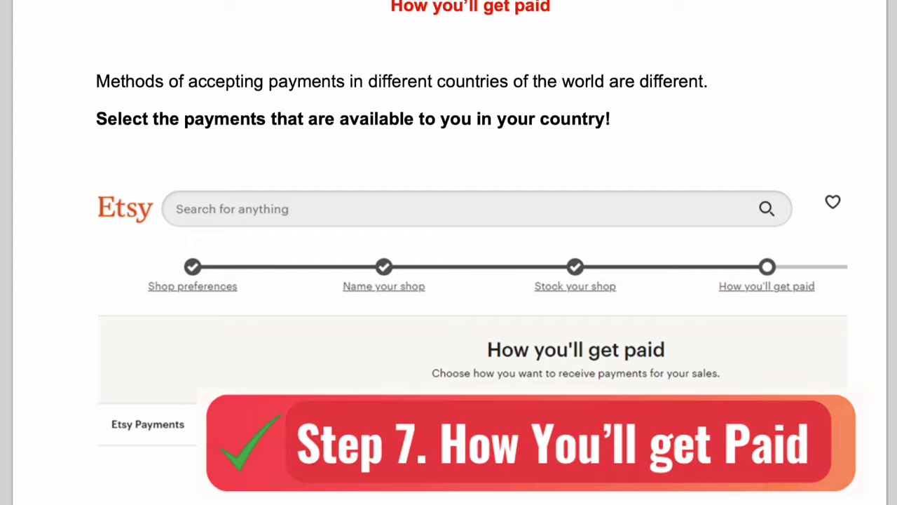
scroll(308, 456, down, 3)
scroll(309, 456, down, 10)
scroll(309, 454, down, 4)
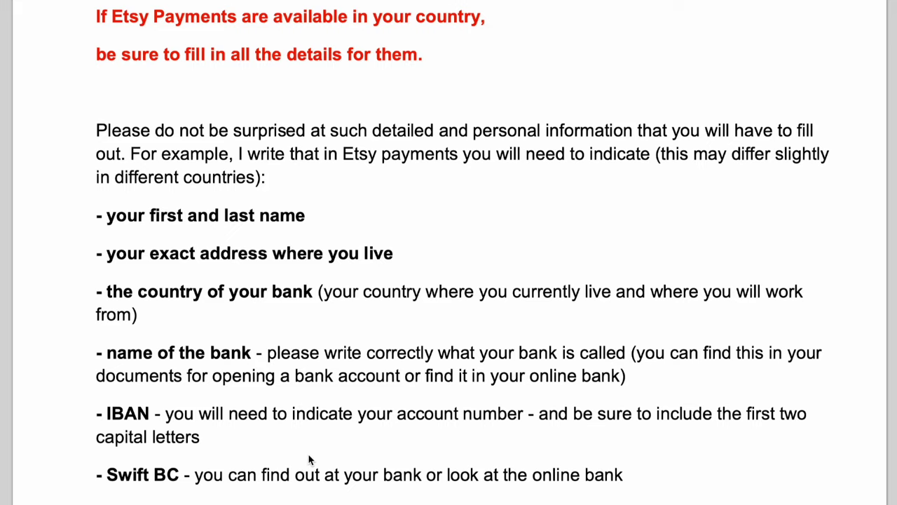
scroll(310, 460, down, 5)
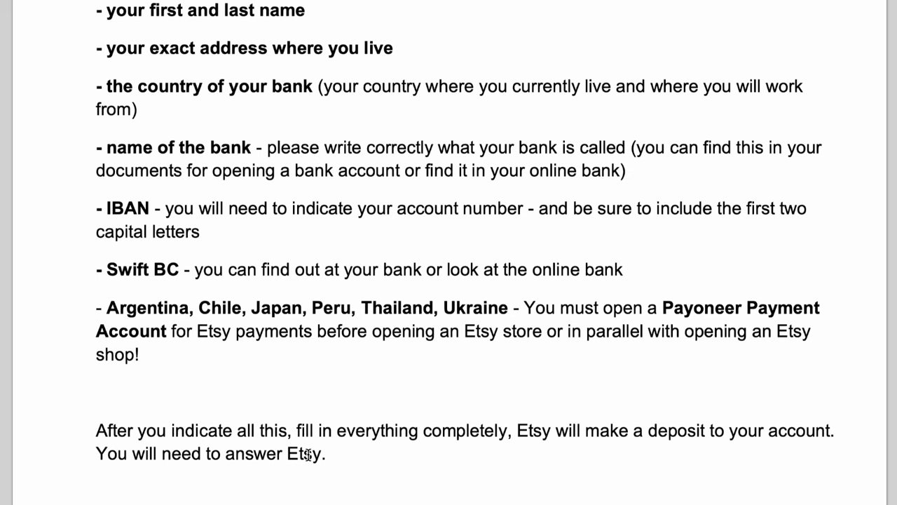
scroll(308, 455, down, 10)
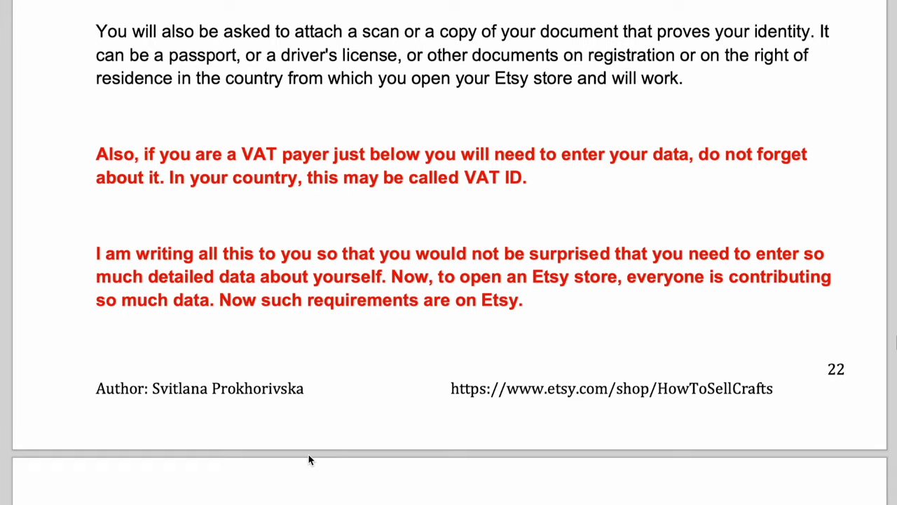
scroll(310, 459, down, 2)
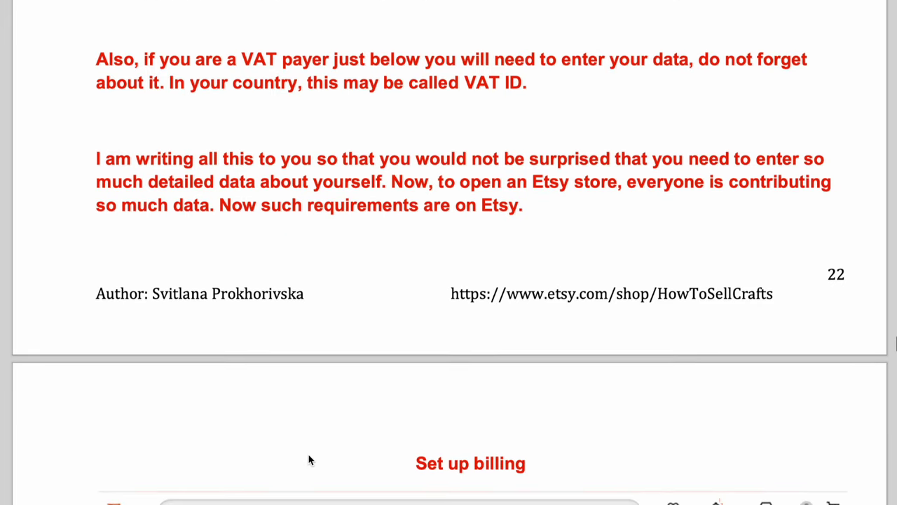
Step: Read the guide's "Set up billing" section about adding a card for Etsy's bills and opening the shop
scroll(310, 460, down, 7)
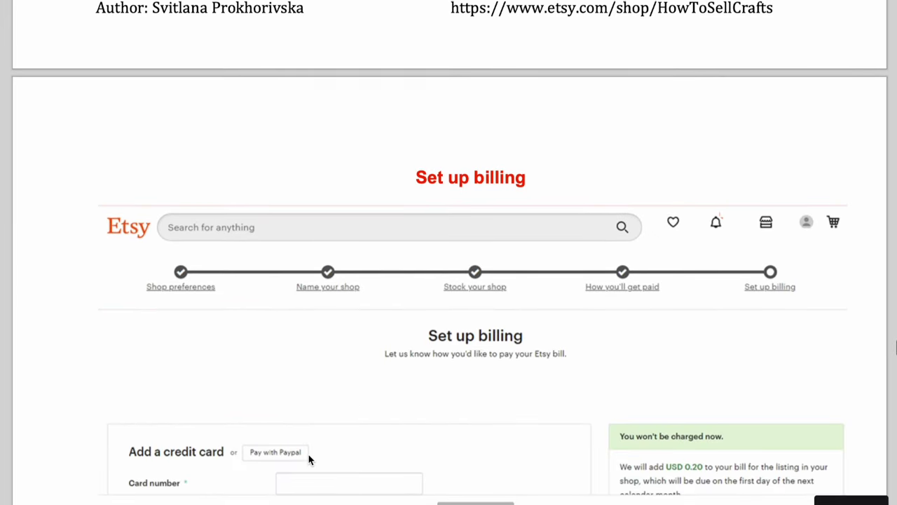
scroll(310, 459, down, 1)
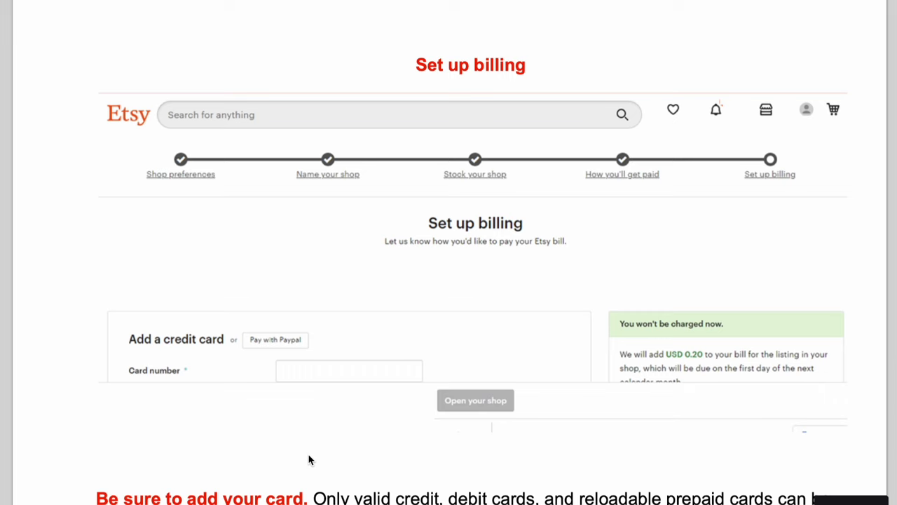
scroll(310, 459, down, 2)
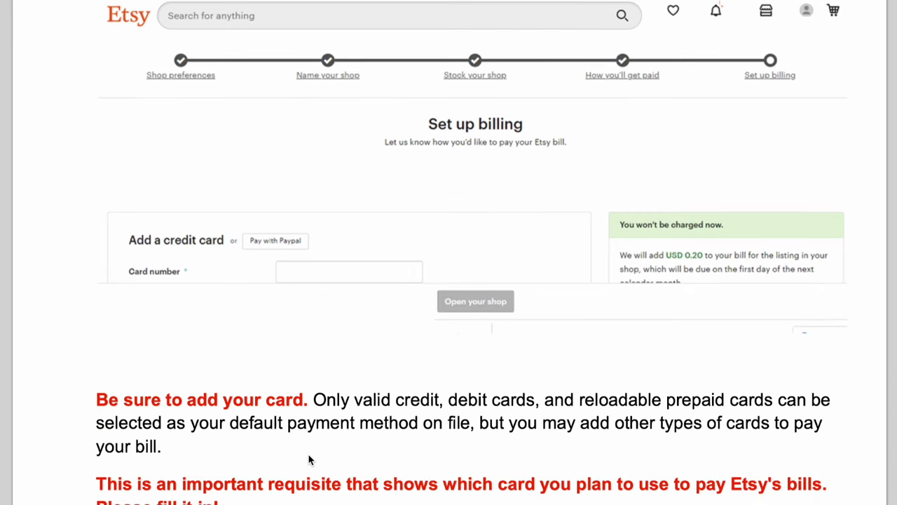
scroll(310, 459, down, 1)
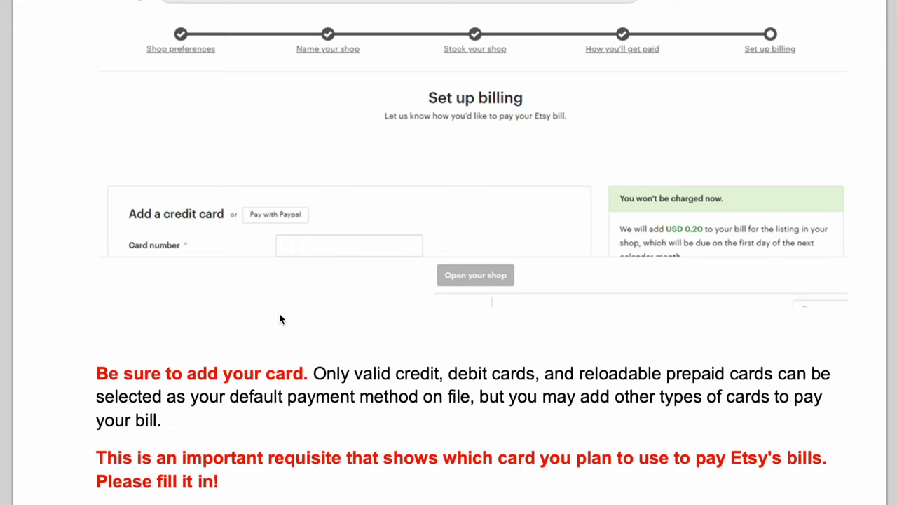
scroll(279, 320, down, 10)
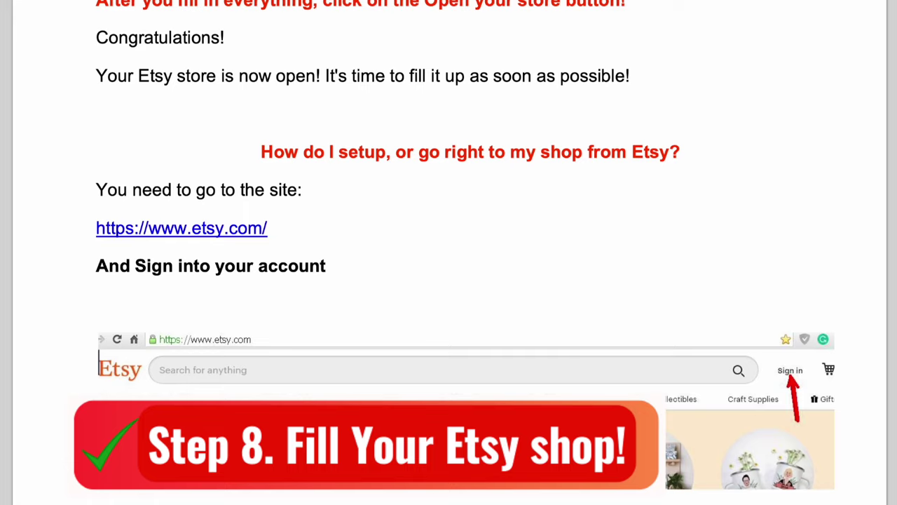
Step: Read the guide's instructions for signing in to Etsy, going to Shop Manager and finding the shop under Sales Channels
scroll(307, 460, down, 5)
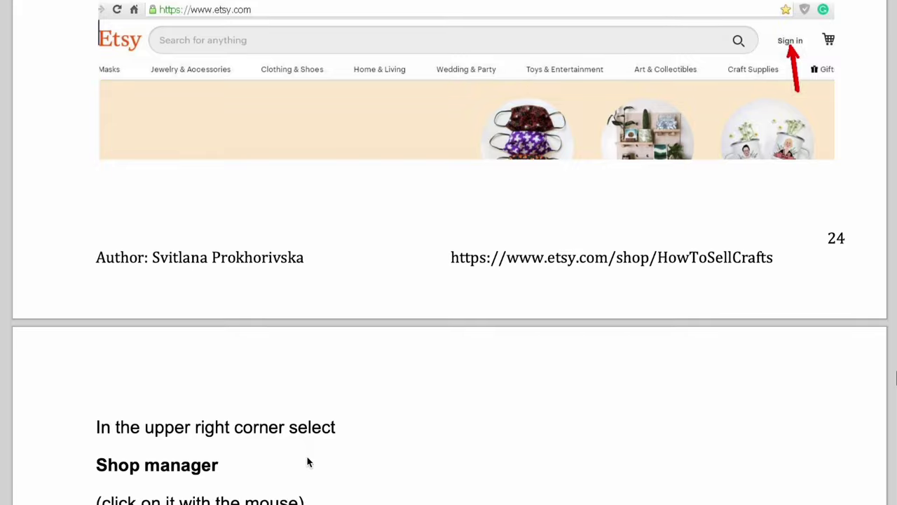
scroll(307, 462, down, 5)
scroll(307, 462, down, 5)
scroll(307, 462, down, 4)
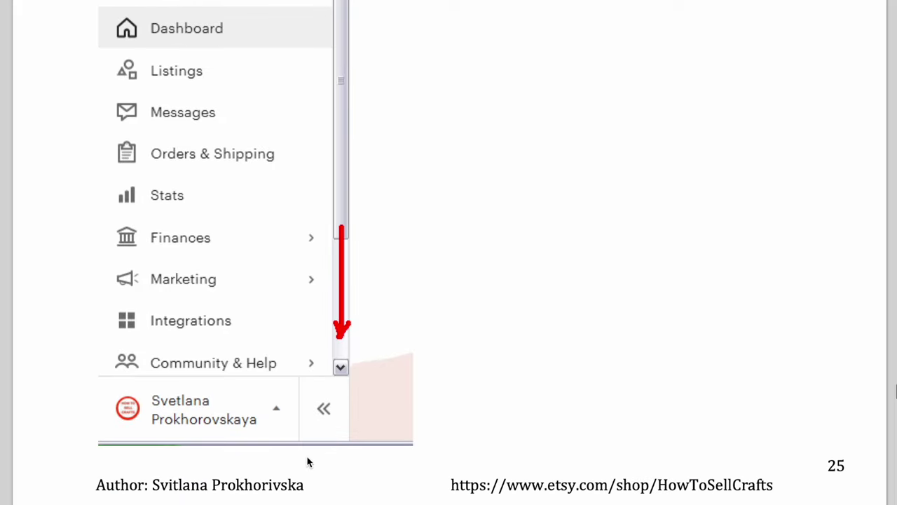
scroll(307, 462, down, 8)
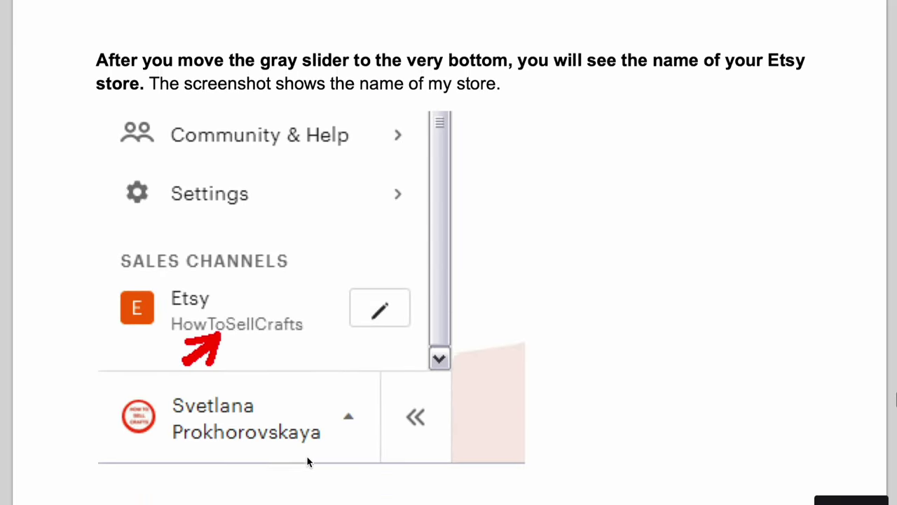